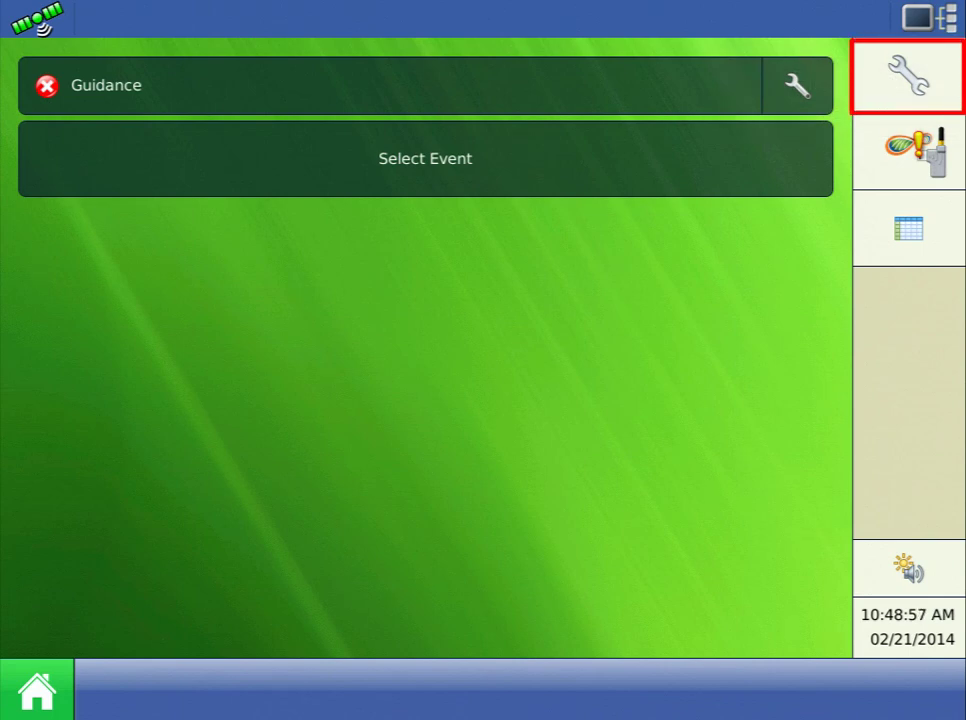
Step: Start a new Harvest operating configuration for grain yield monitoring in the configuration setup
{"action": "left_click", "coordinate": [908, 77]}
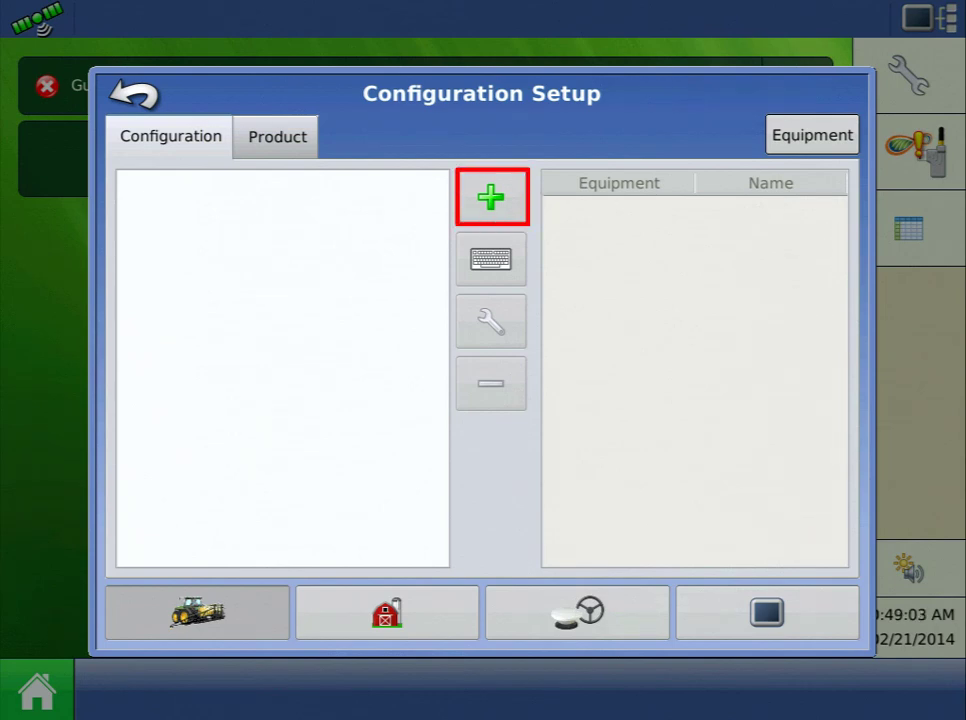
{"action": "left_click", "coordinate": [491, 197]}
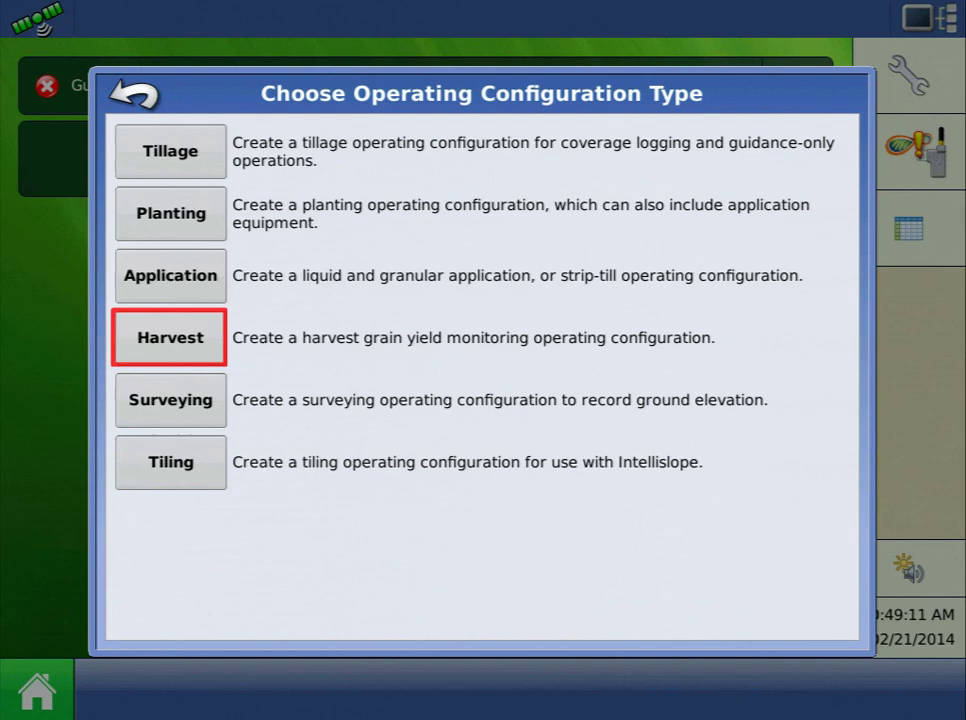
{"action": "left_click", "coordinate": [170, 338]}
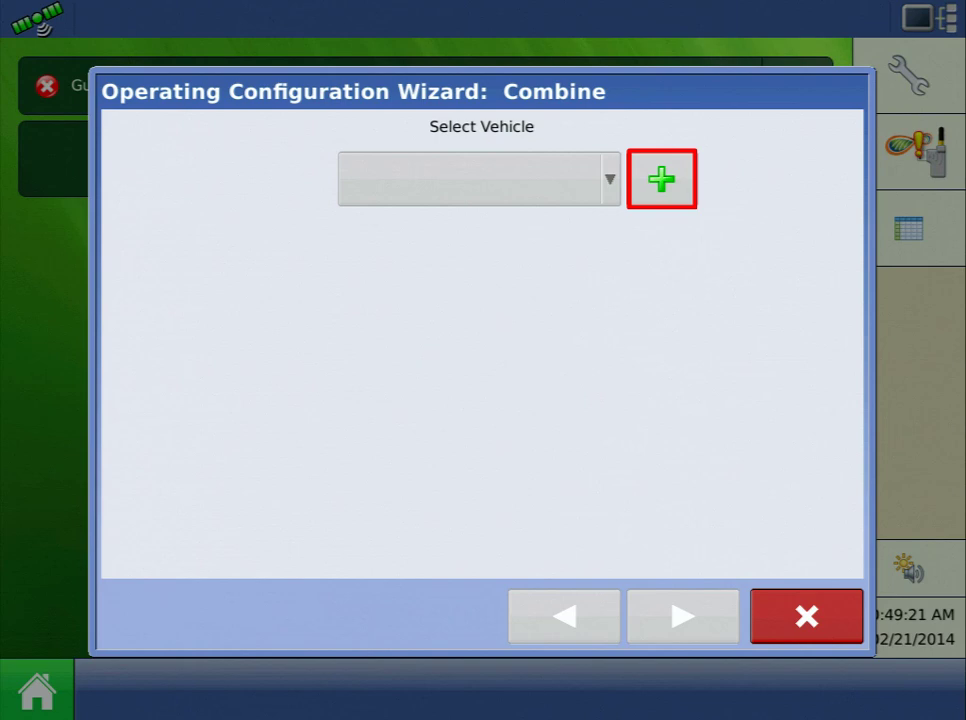
Step: Add a New Holland CR9070 combine as the vehicle, accepting the suggested name NH CR9070
{"action": "left_click", "coordinate": [662, 180]}
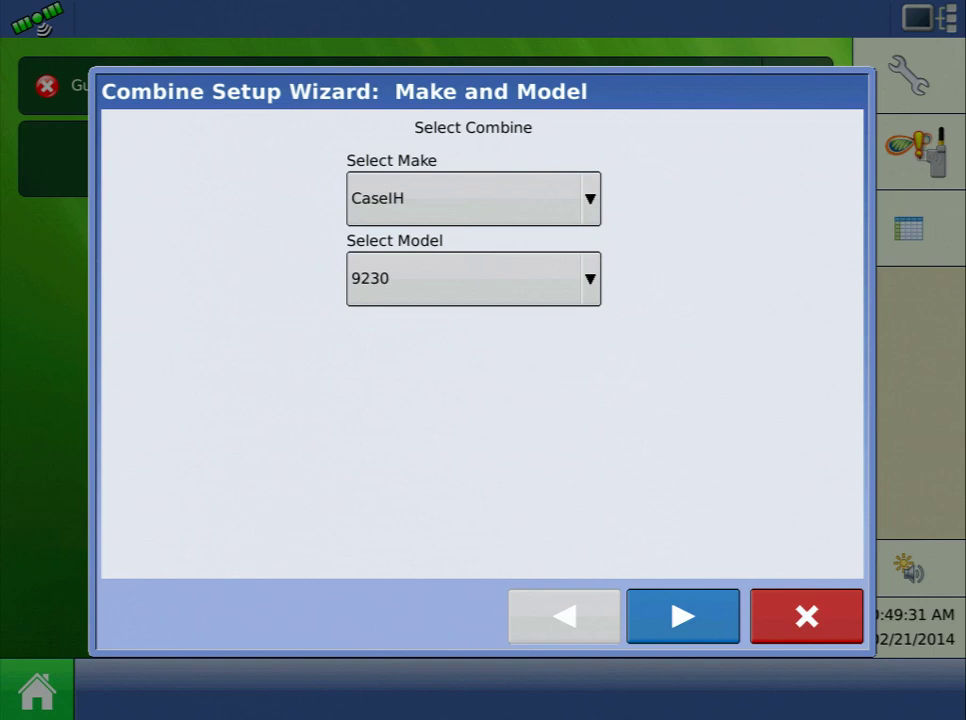
{"action": "left_click", "coordinate": [473, 199]}
{"action": "left_click", "coordinate": [448, 346]}
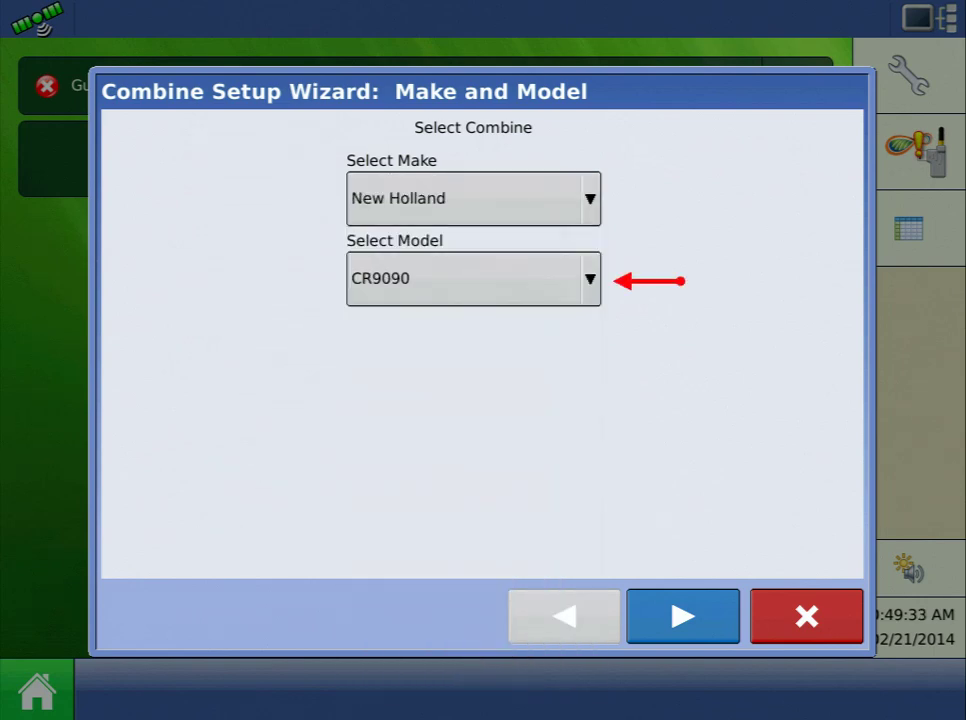
{"action": "left_click", "coordinate": [473, 279]}
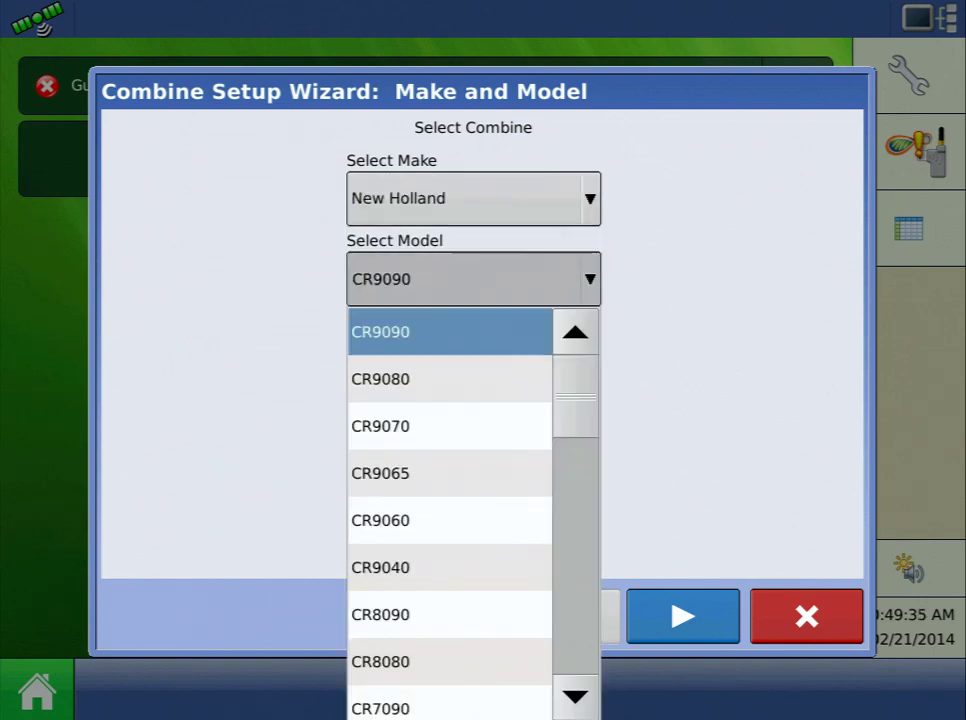
{"action": "left_click", "coordinate": [449, 426]}
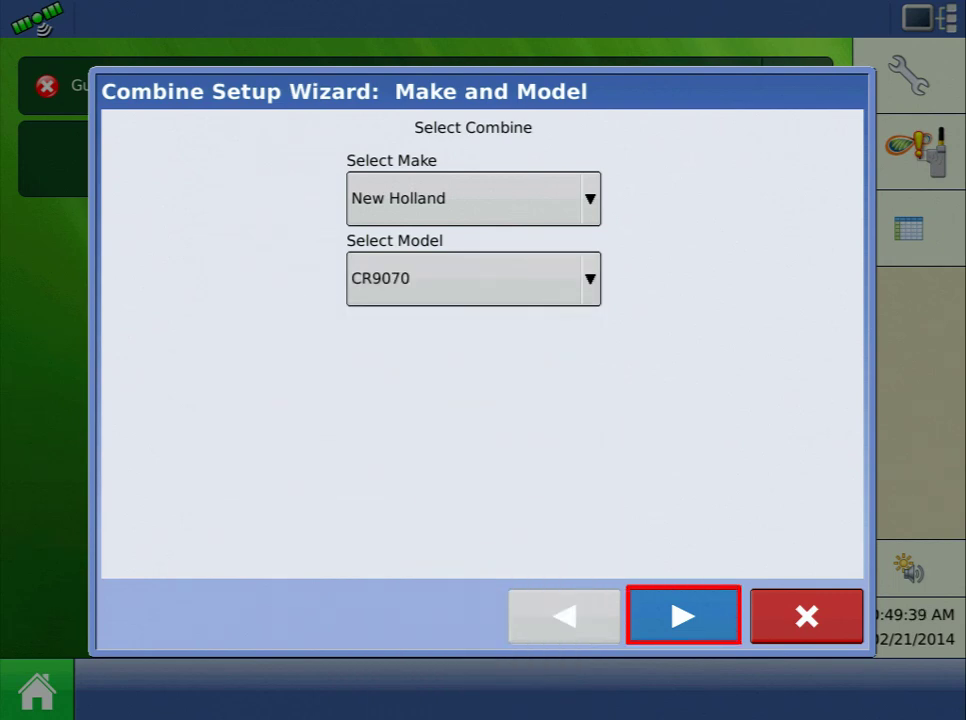
{"action": "left_click", "coordinate": [683, 615]}
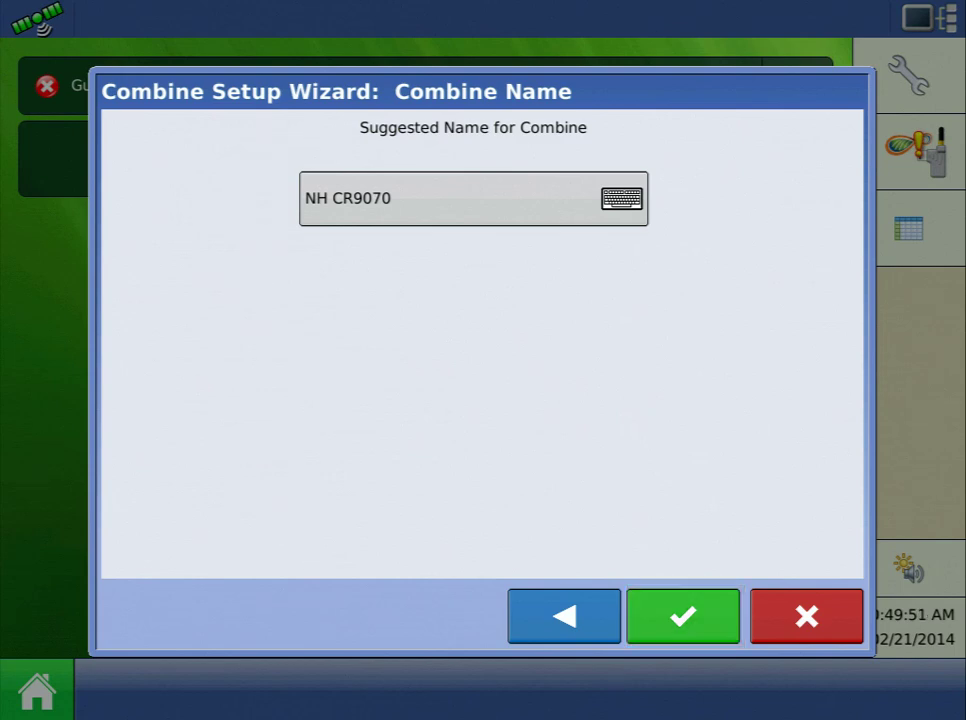
{"action": "left_click", "coordinate": [683, 616]}
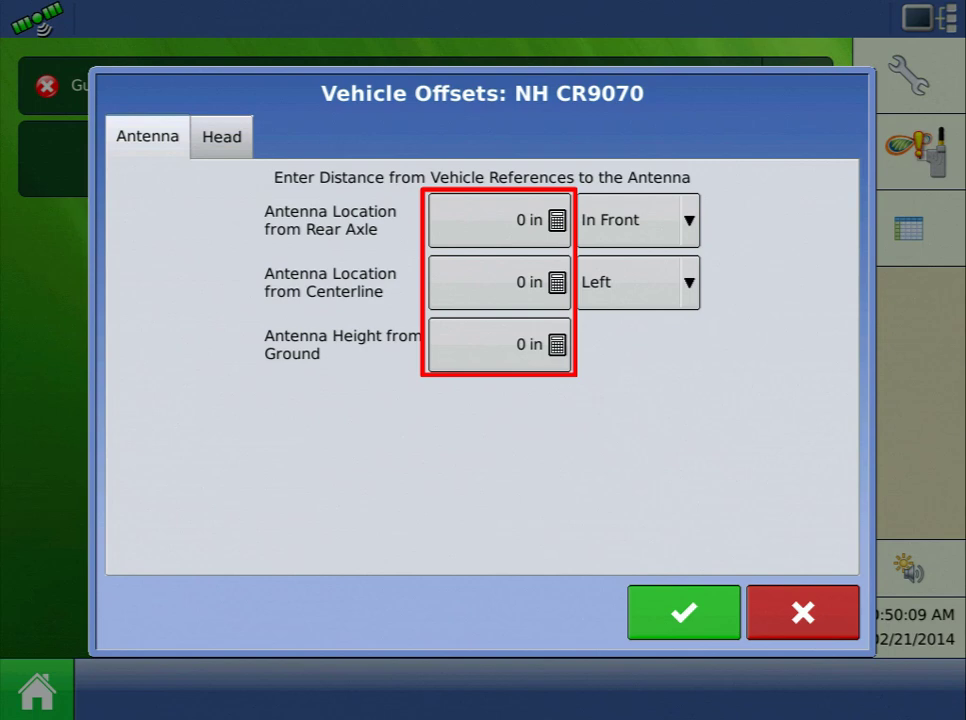
Step: Set the antenna location to 50 in in front of the rear axle and the antenna height from ground to 110 in
{"action": "left_click", "coordinate": [499, 220]}
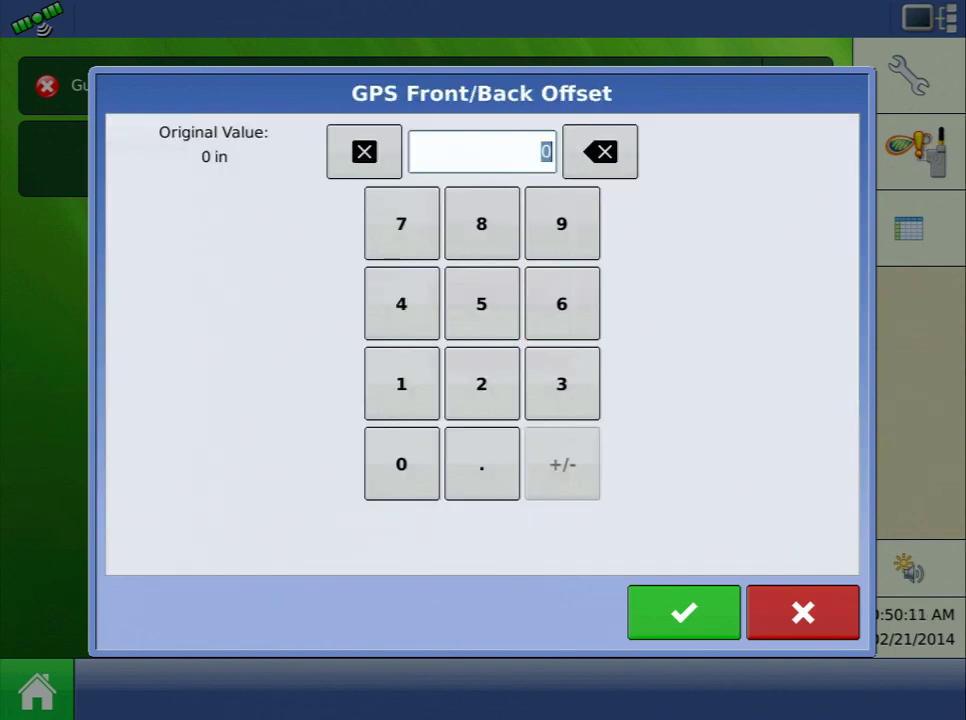
{"action": "left_click", "coordinate": [481, 303]}
{"action": "left_click", "coordinate": [401, 463]}
{"action": "left_click", "coordinate": [684, 612]}
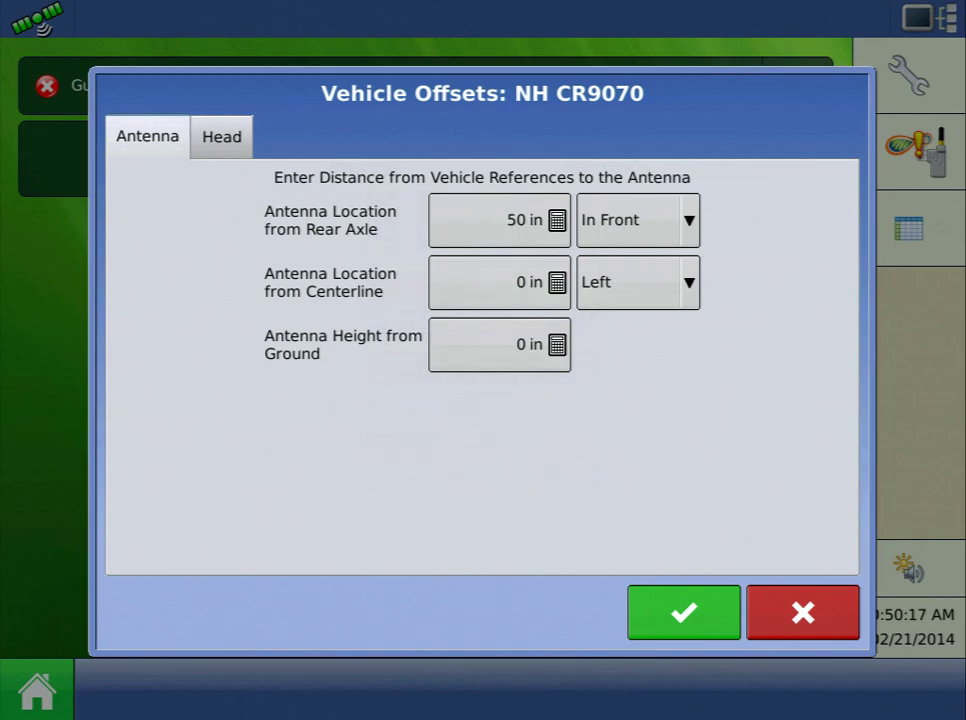
{"action": "left_click", "coordinate": [499, 344]}
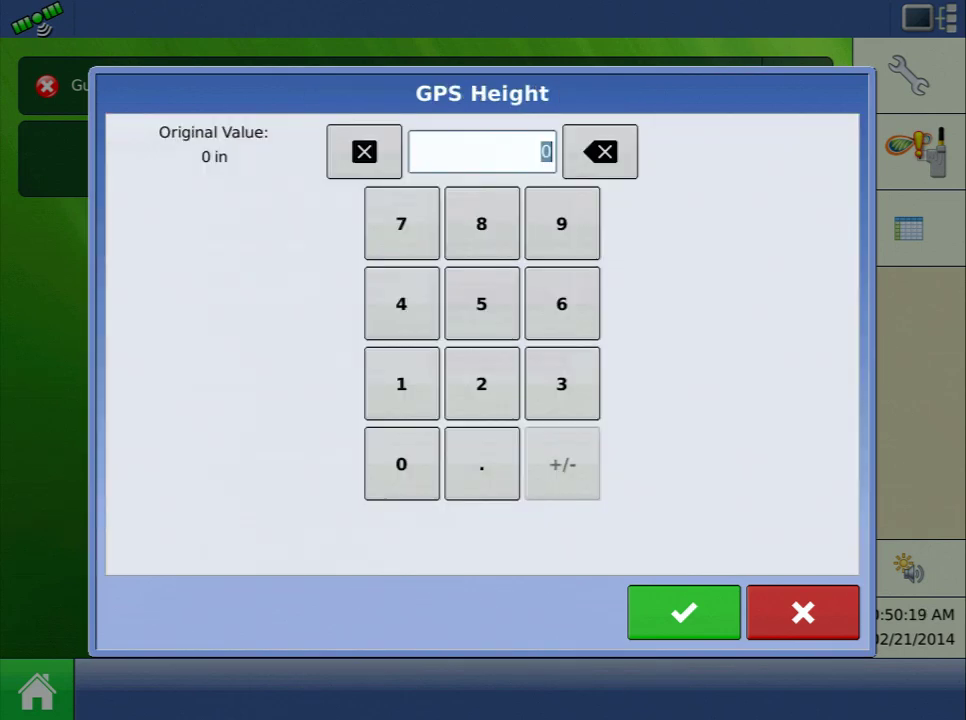
{"action": "left_click", "coordinate": [401, 383]}
{"action": "left_click", "coordinate": [401, 383]}
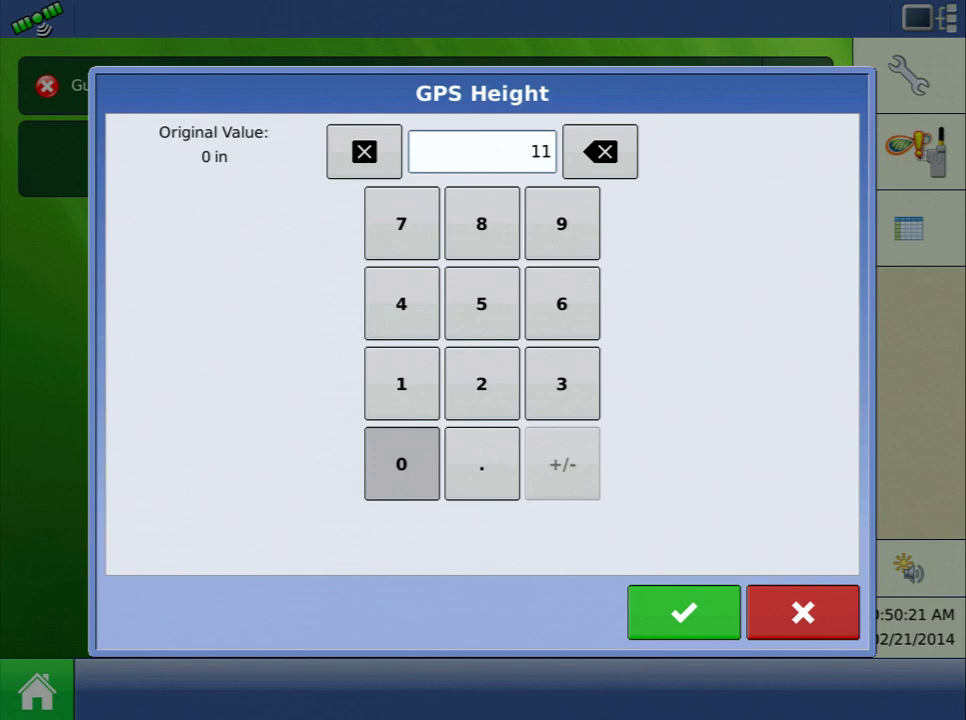
{"action": "left_click", "coordinate": [401, 463]}
{"action": "left_click", "coordinate": [684, 612]}
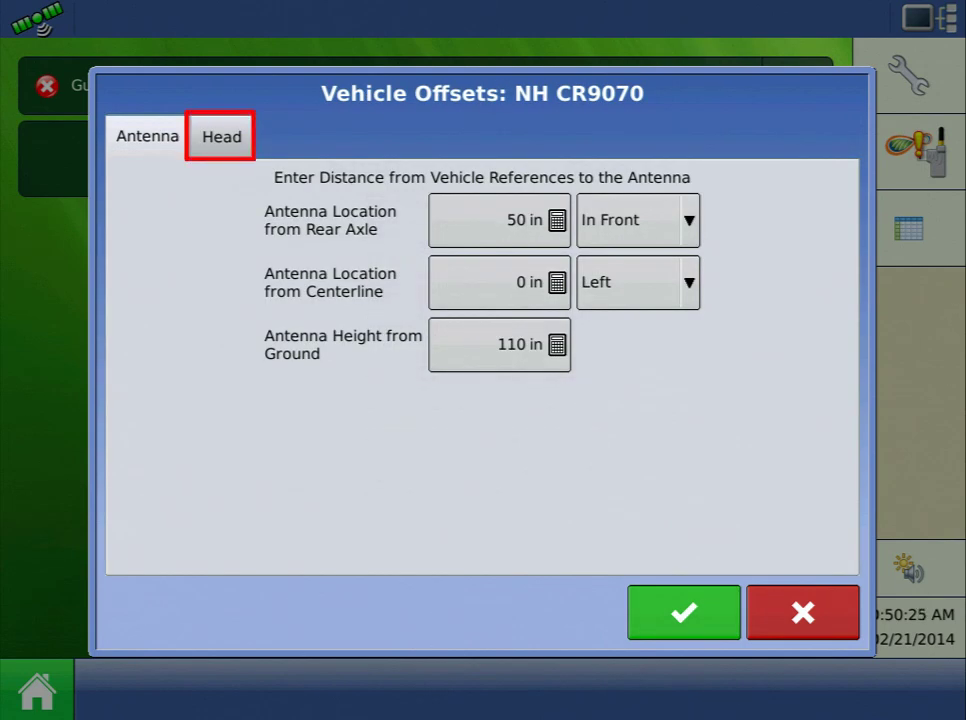
Step: Set the distance from rear axle to head attachment point to 65 in and accept the combine with its offsets
{"action": "left_click", "coordinate": [221, 137]}
{"action": "left_click", "coordinate": [481, 220]}
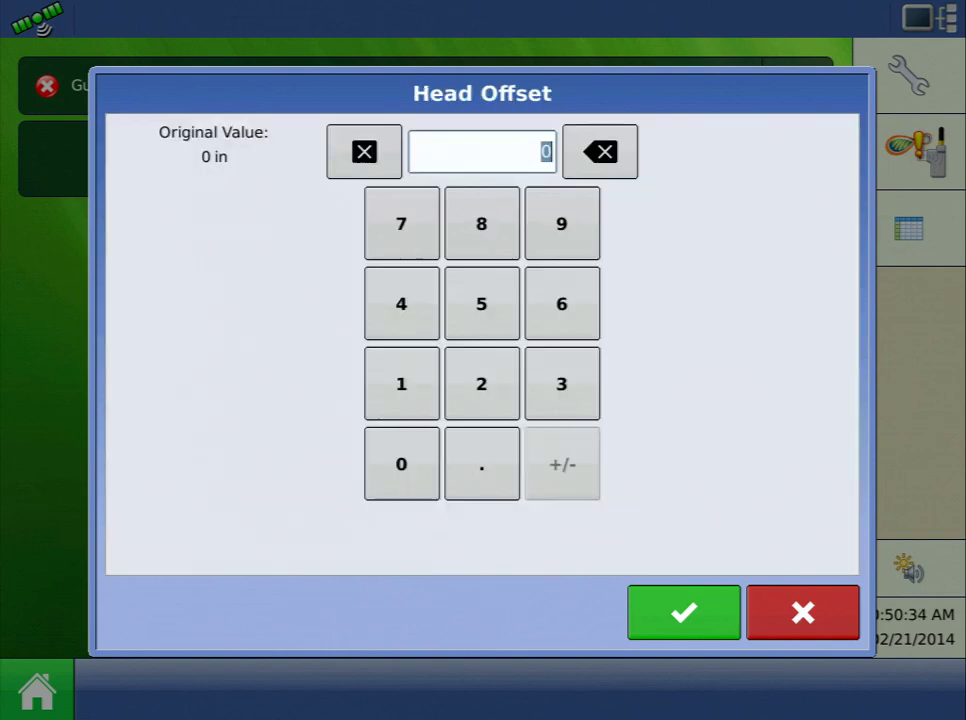
{"action": "left_click", "coordinate": [561, 303]}
{"action": "left_click", "coordinate": [481, 303]}
{"action": "left_click", "coordinate": [683, 611]}
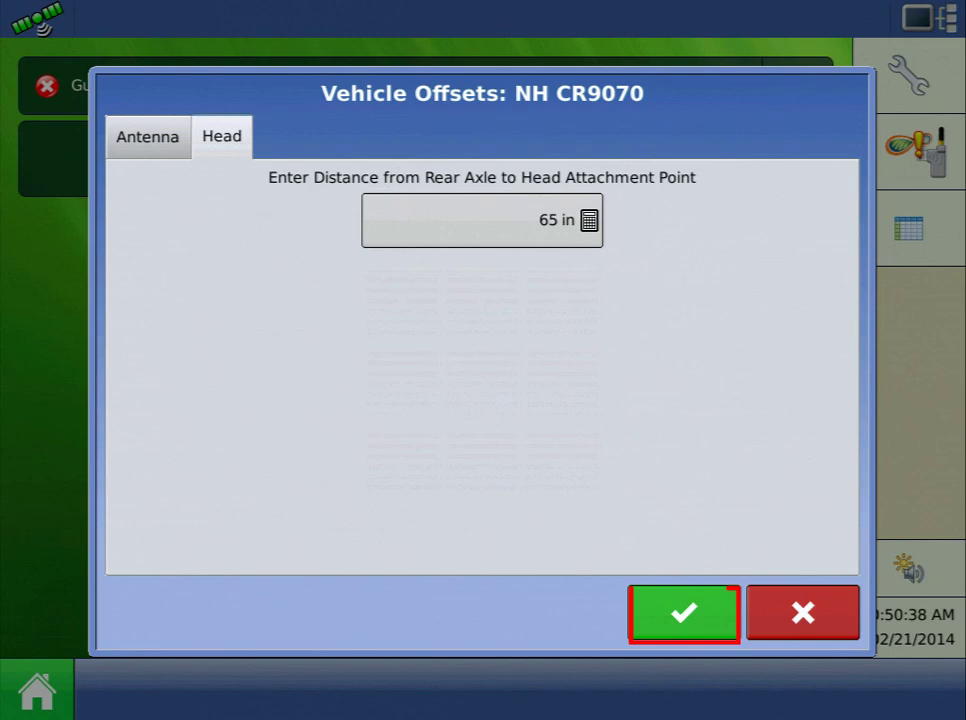
{"action": "left_click", "coordinate": [683, 611]}
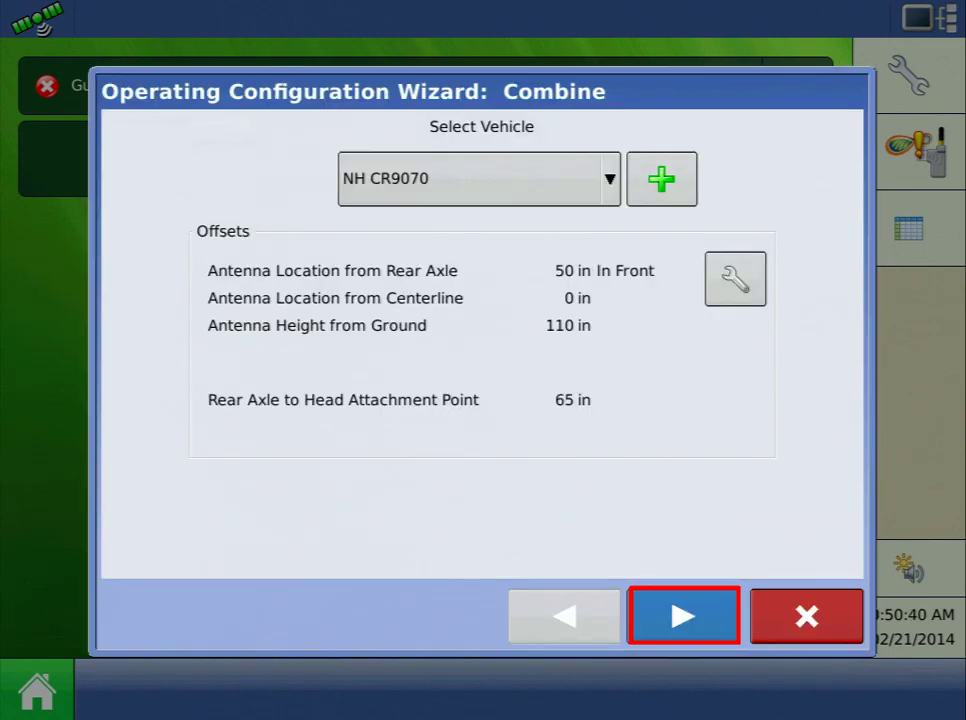
{"action": "left_click", "coordinate": [683, 616]}
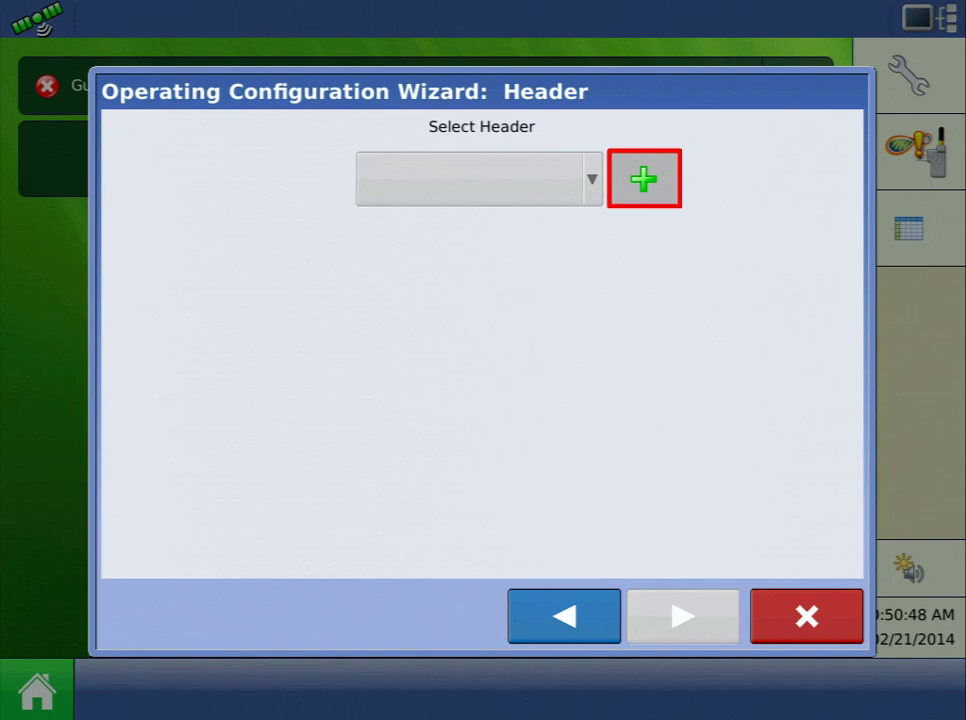
Step: Add a Row Head header with 8 rows at 30-inch spacing, accepting the suggested name 8 Row Head
{"action": "left_click", "coordinate": [644, 179]}
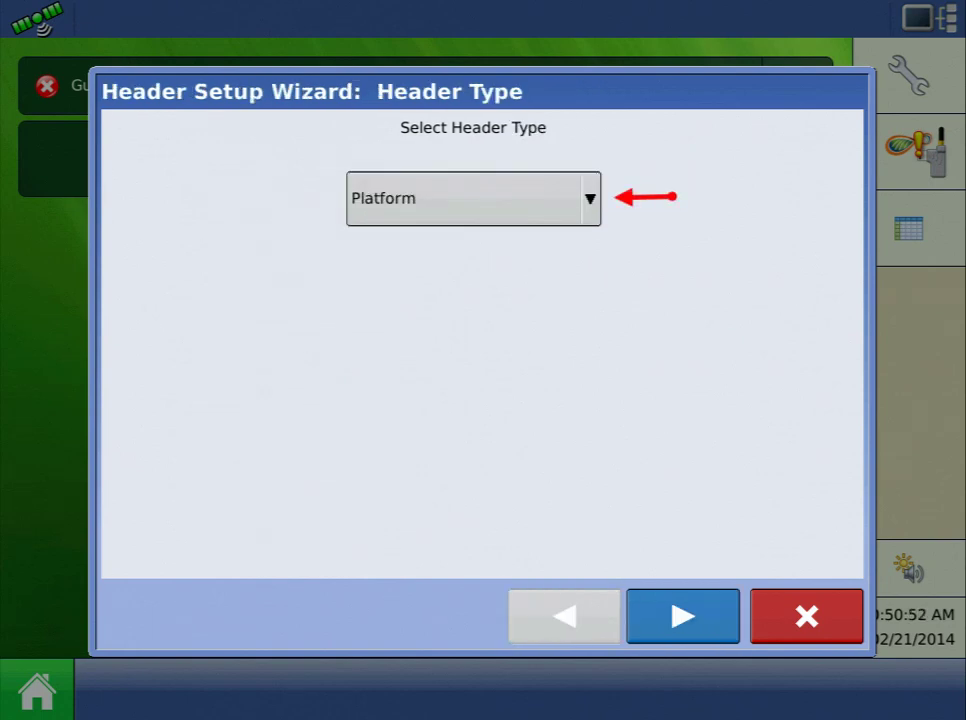
{"action": "left_click", "coordinate": [473, 199]}
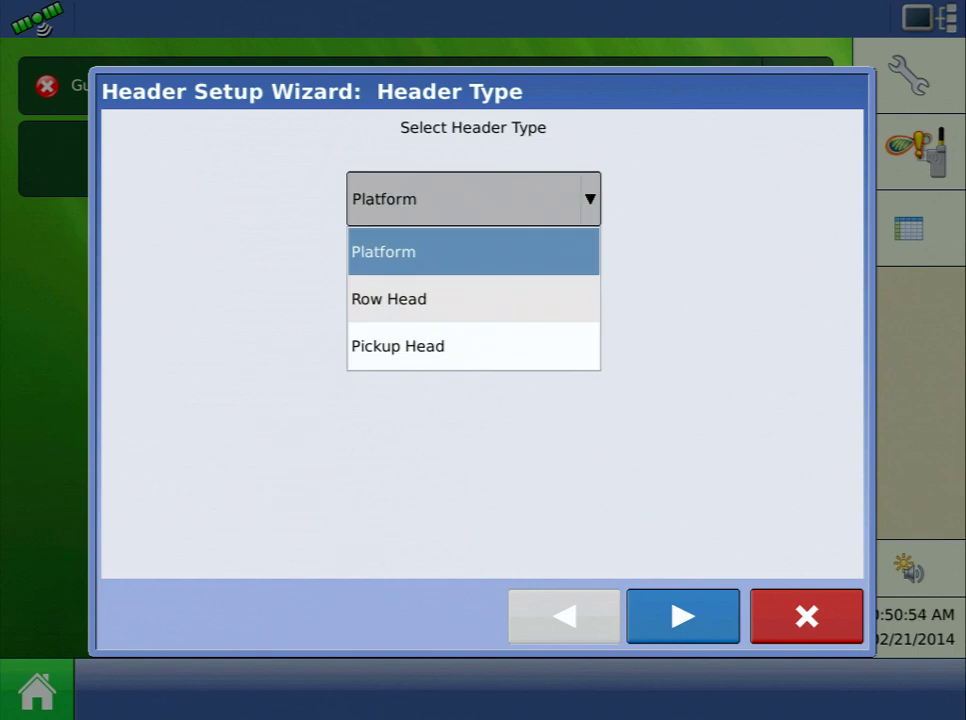
{"action": "left_click", "coordinate": [473, 299]}
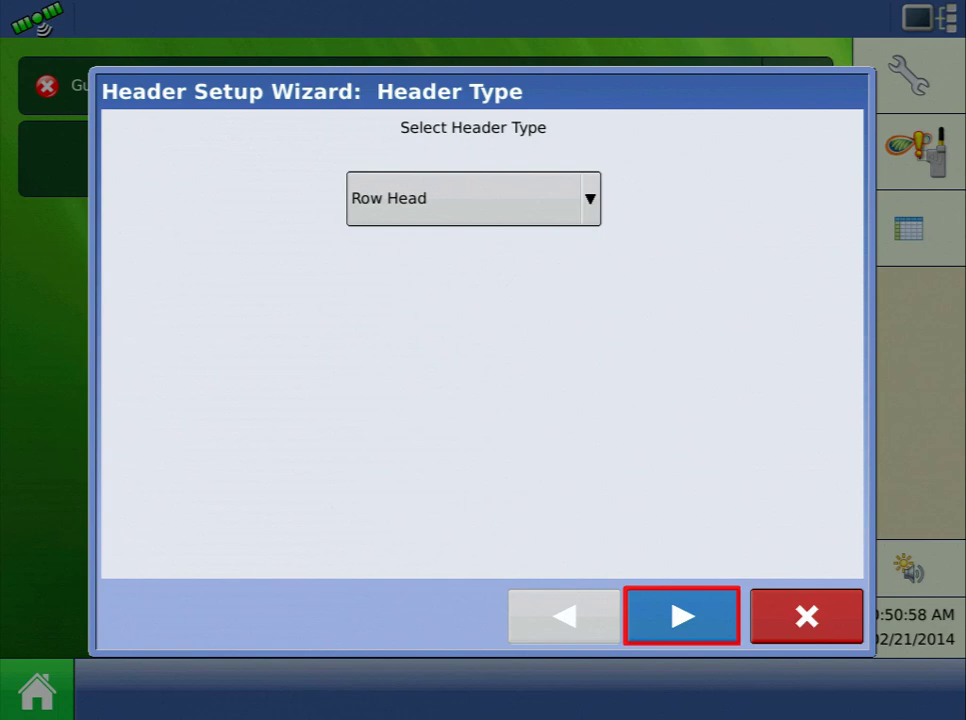
{"action": "left_click", "coordinate": [682, 616]}
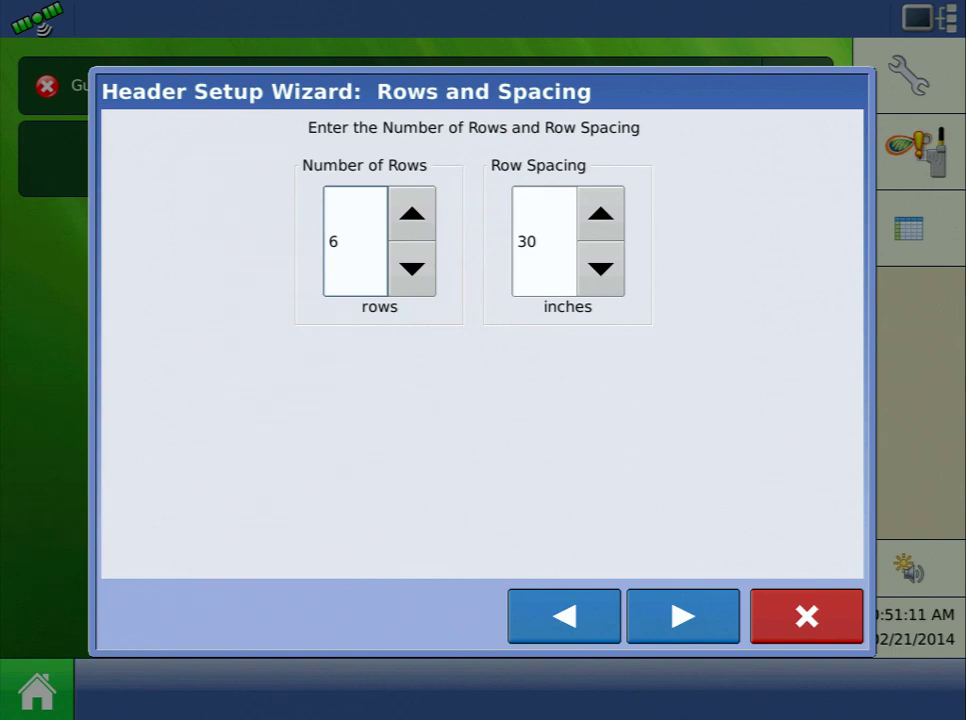
{"action": "left_click", "coordinate": [412, 213]}
{"action": "left_click", "coordinate": [412, 213]}
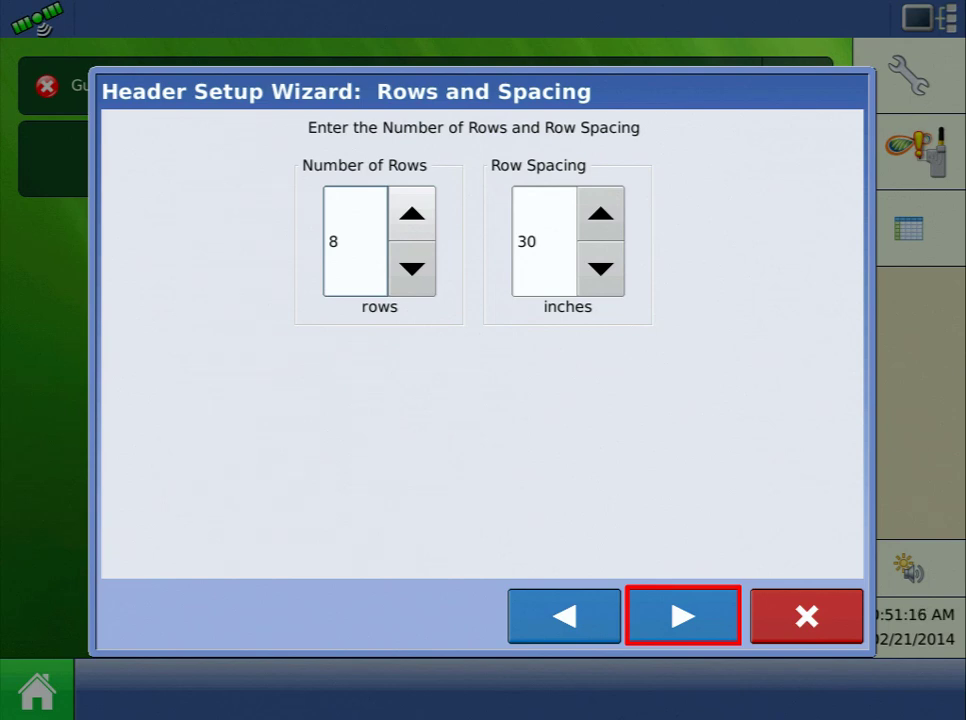
{"action": "left_click", "coordinate": [683, 616]}
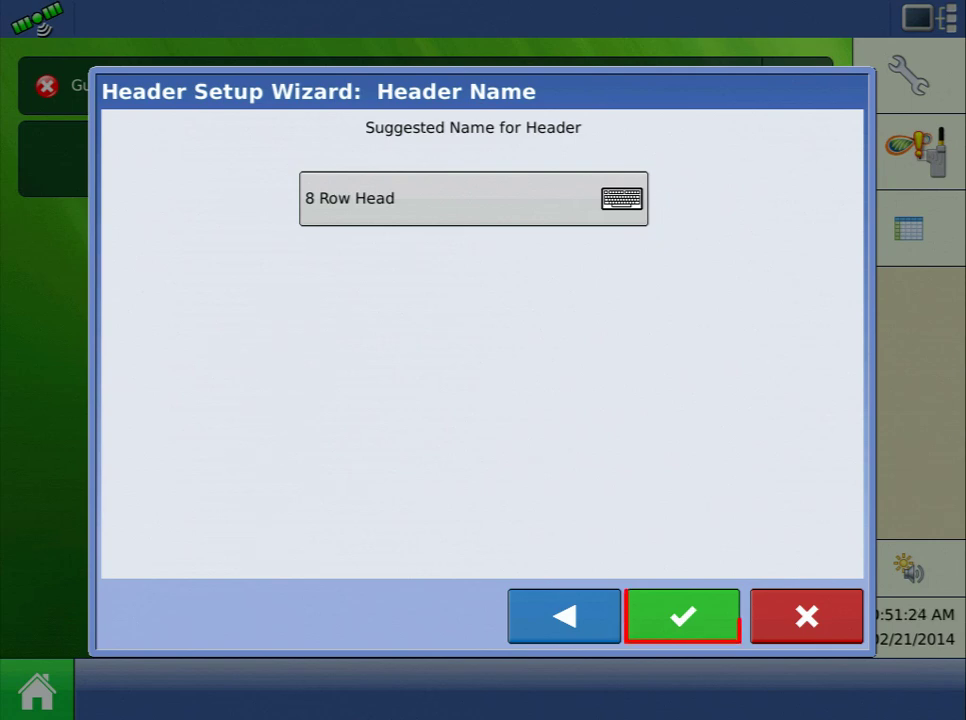
{"action": "left_click", "coordinate": [683, 616]}
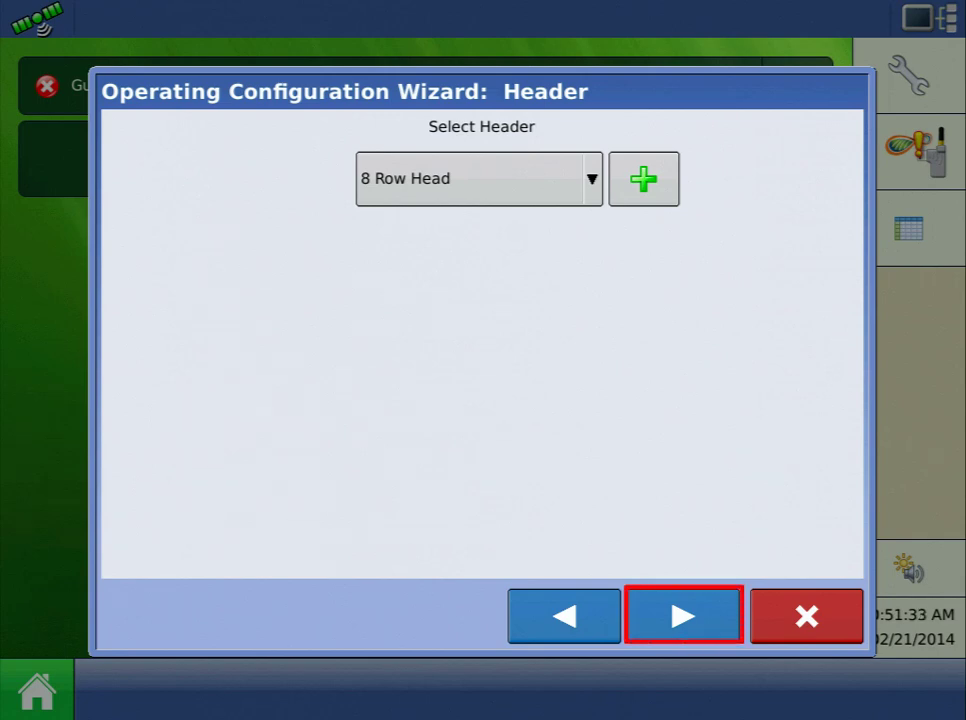
Step: Accept the header and the preset speed sources, and finish the configuration under the suggested name NH CR9070, 8 Row Head
{"action": "left_click", "coordinate": [683, 615]}
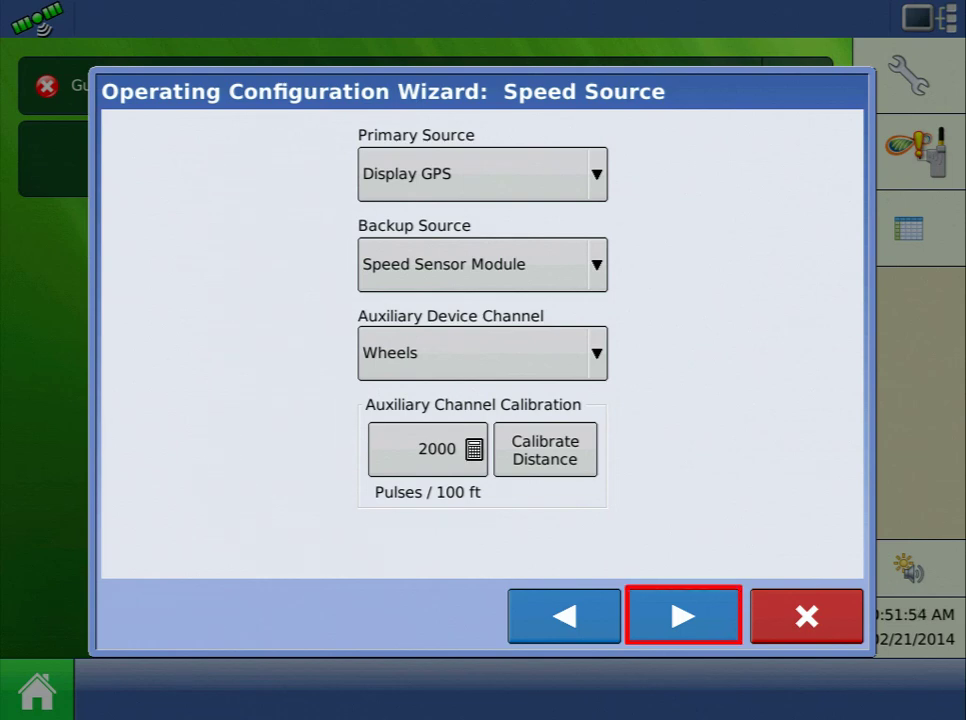
{"action": "left_click", "coordinate": [683, 616]}
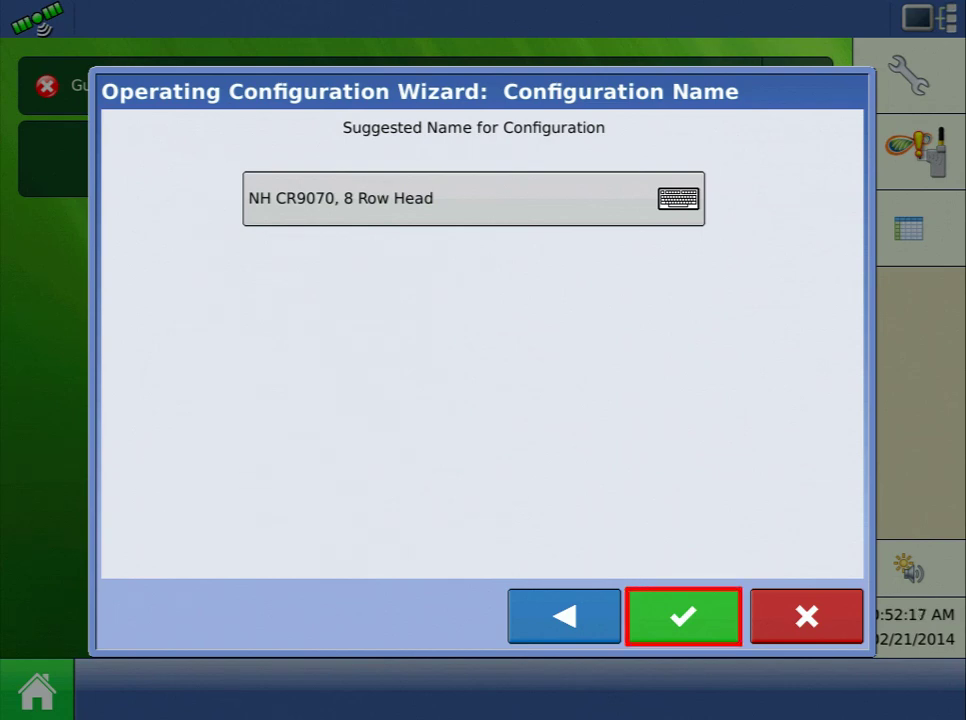
{"action": "left_click", "coordinate": [684, 617]}
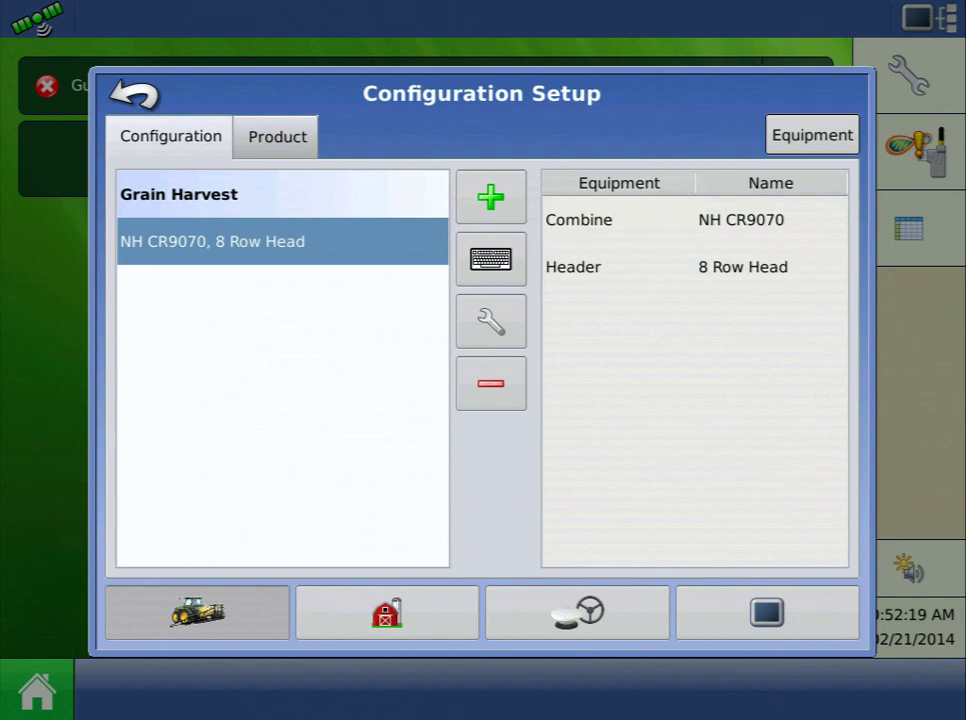